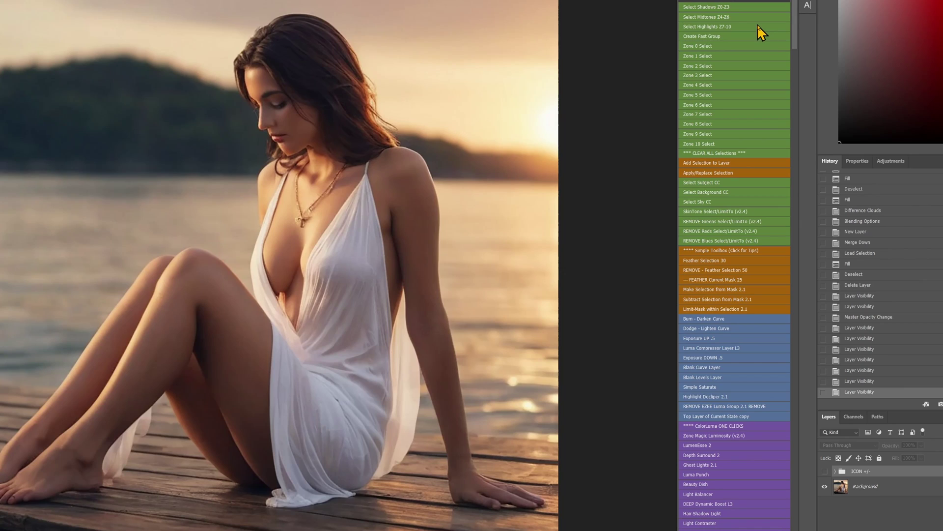
# Toggle the visibility of the ICON +/- layer group to compare the lakeside portrait with and without it
pyautogui.click(828, 472)
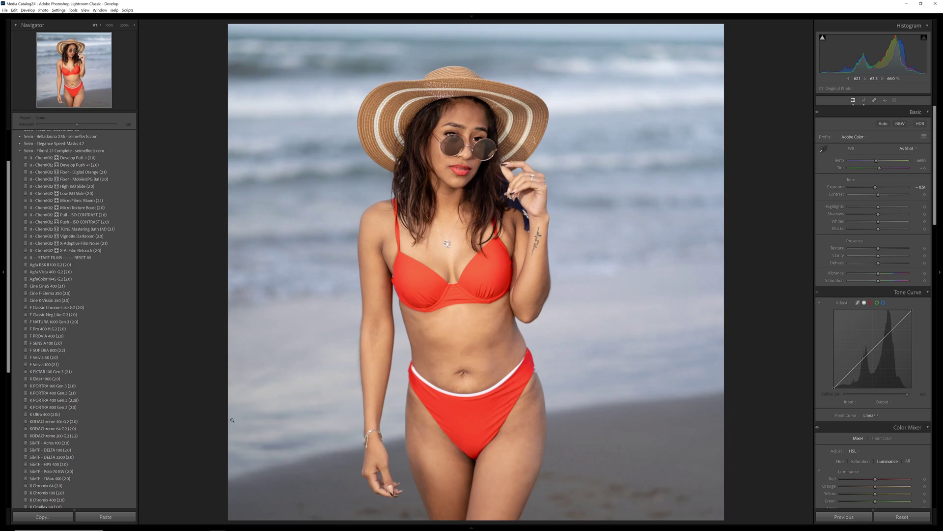
# In Lightroom Classic, apply the F Pro 400 H G2 film preset to the beach portrait
pyautogui.click(45, 328)
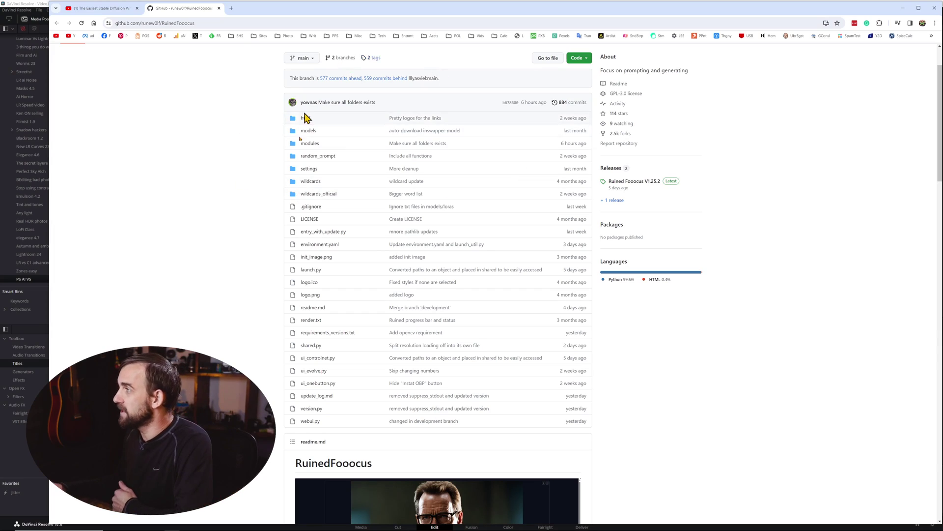
# Read the RuinedFooocus GitHub readme down to the download section, and return to the YouTube page
pyautogui.scroll(-15, 550, 213)
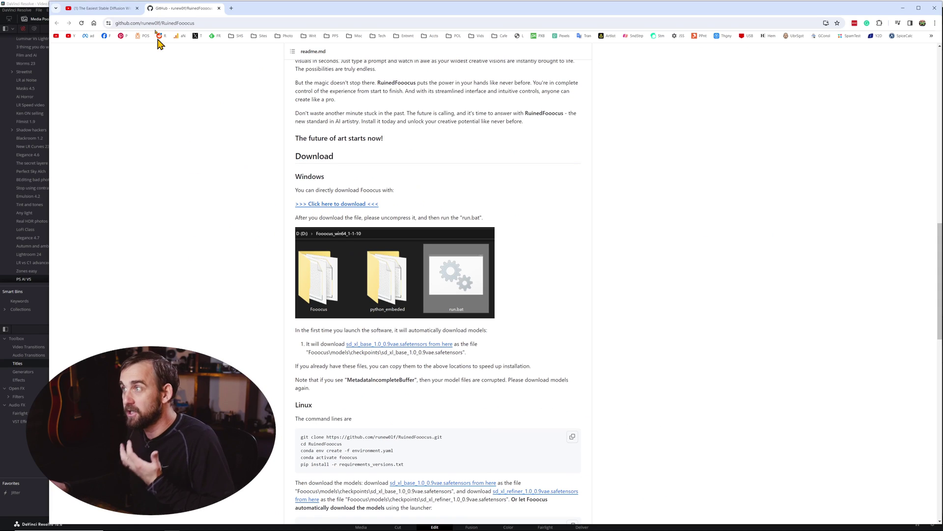
pyautogui.click(100, 9)
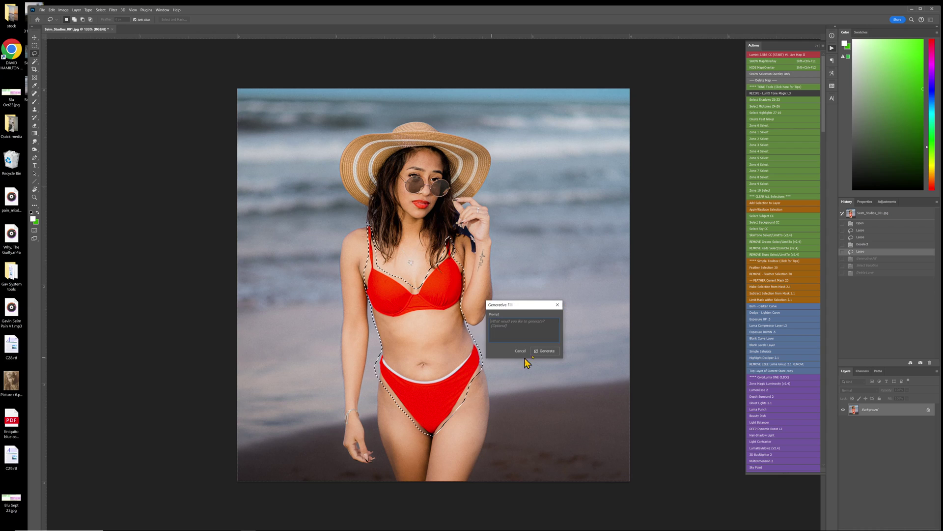
# Generate a fill for the selected swimsuit area with the prompt "sheer elegant swimsuit, fabric blowing in the wind, mixed hues, sexy"
pyautogui.moveTo(575, 277); pyautogui.dragTo(574, 276)
pyautogui.hotkey('ctrl', 'v')
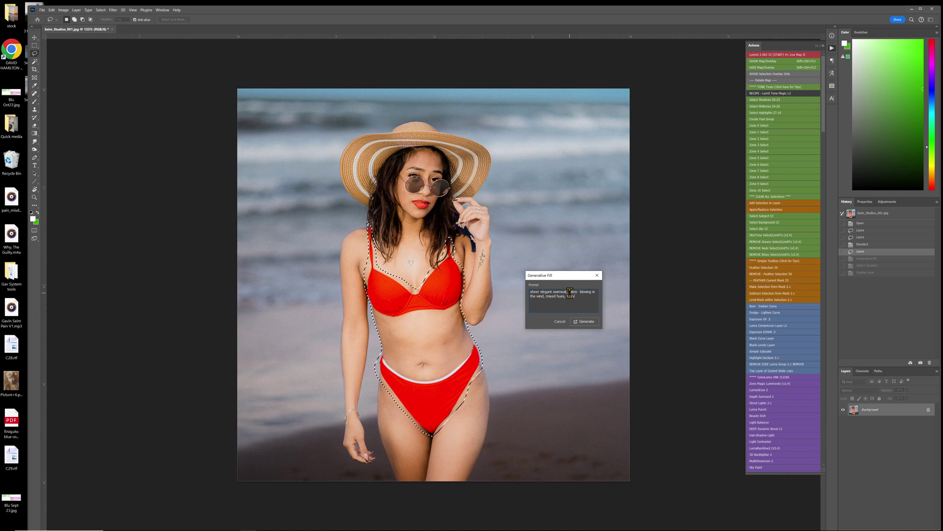
pyautogui.write('sexy')
pyautogui.click(584, 322)
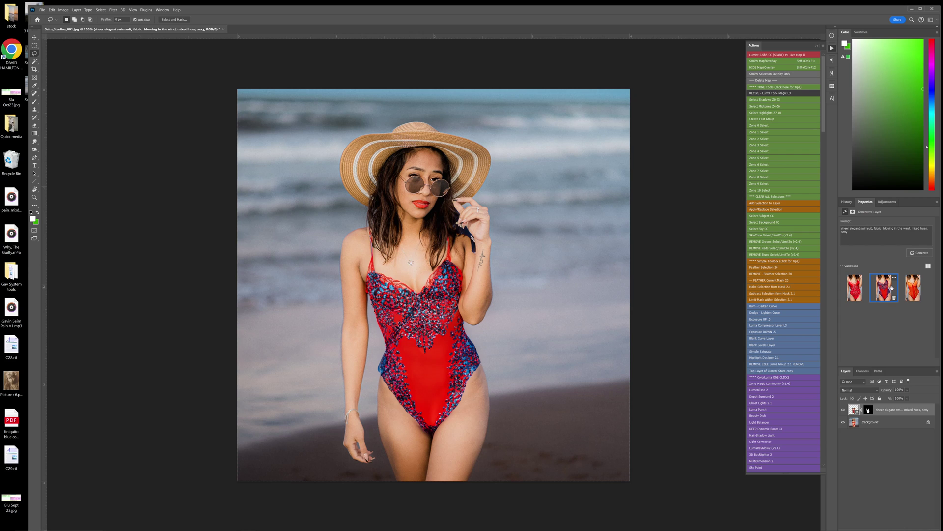
# Compare the generated swimsuit variations, choose the third, orange one, and inspect it up close
pyautogui.click(917, 291)
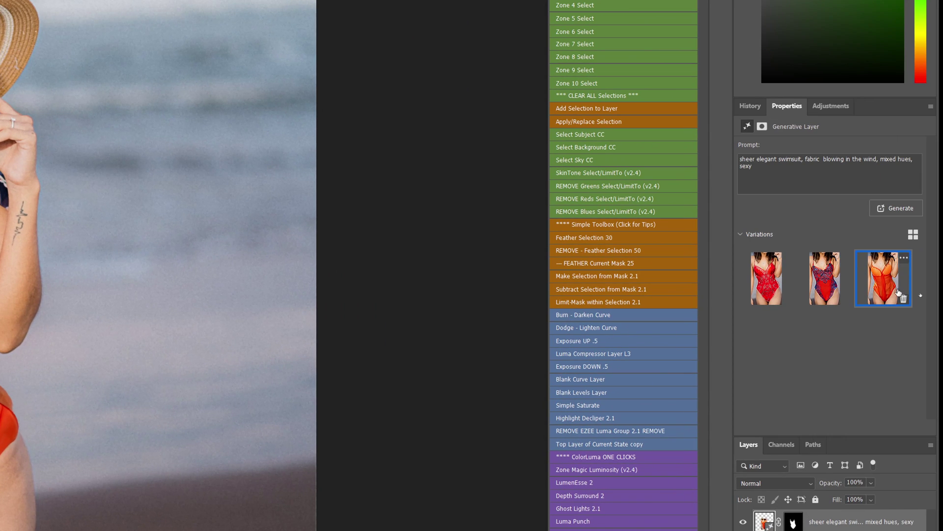
pyautogui.click(804, 284)
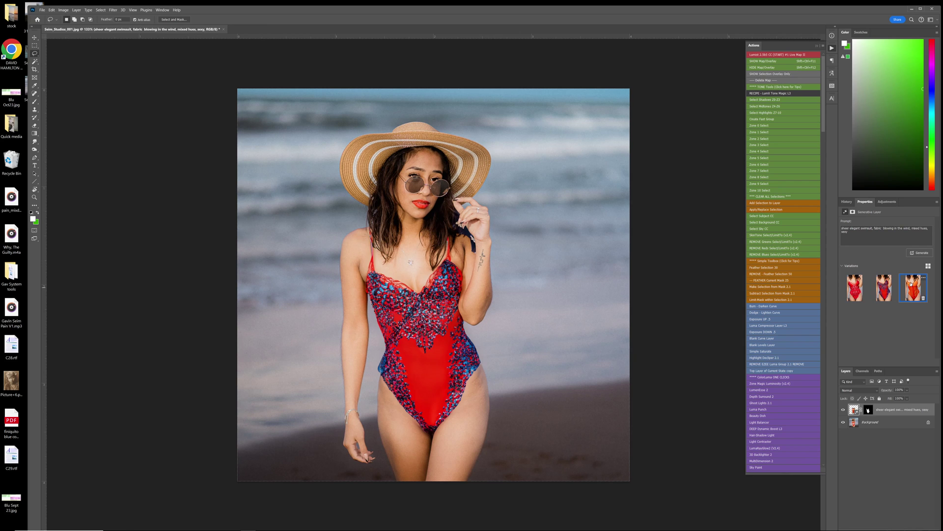
pyautogui.click(912, 284)
pyautogui.scroll(4, 474, 378)
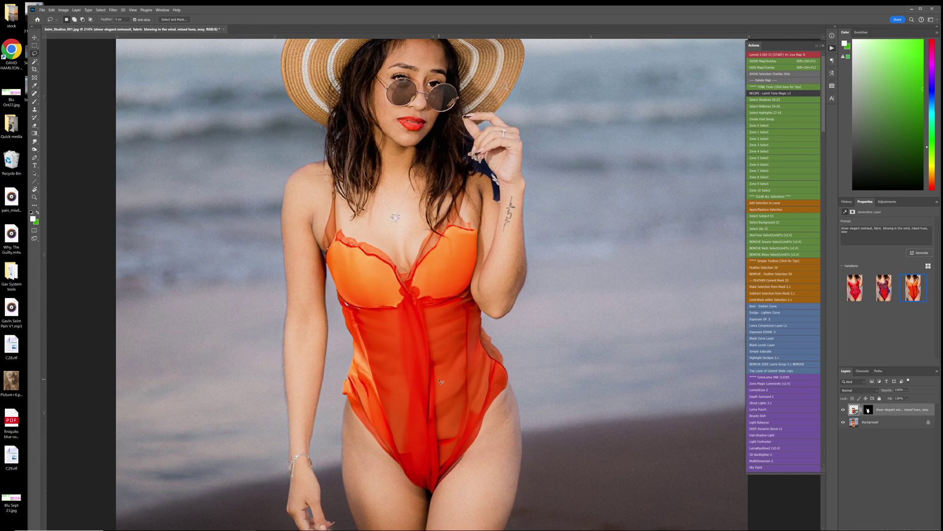
pyautogui.scroll(-4, 448, 376)
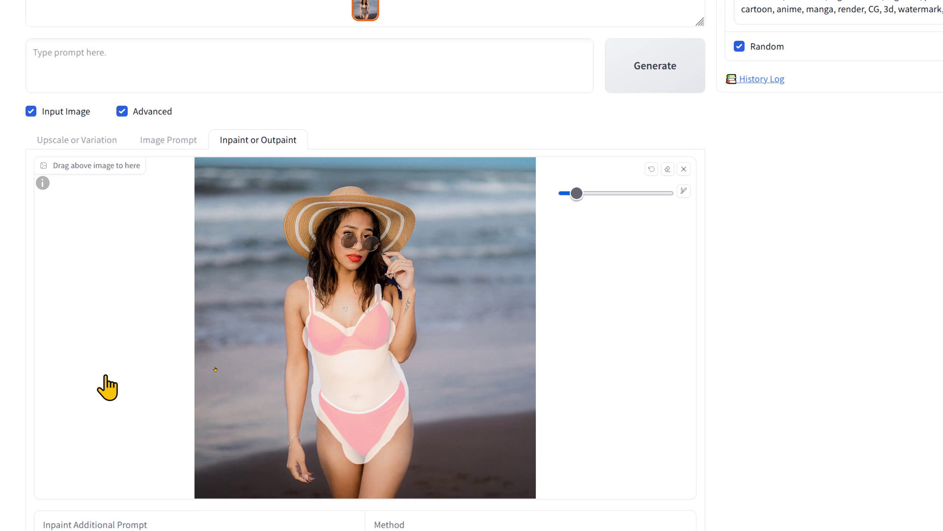
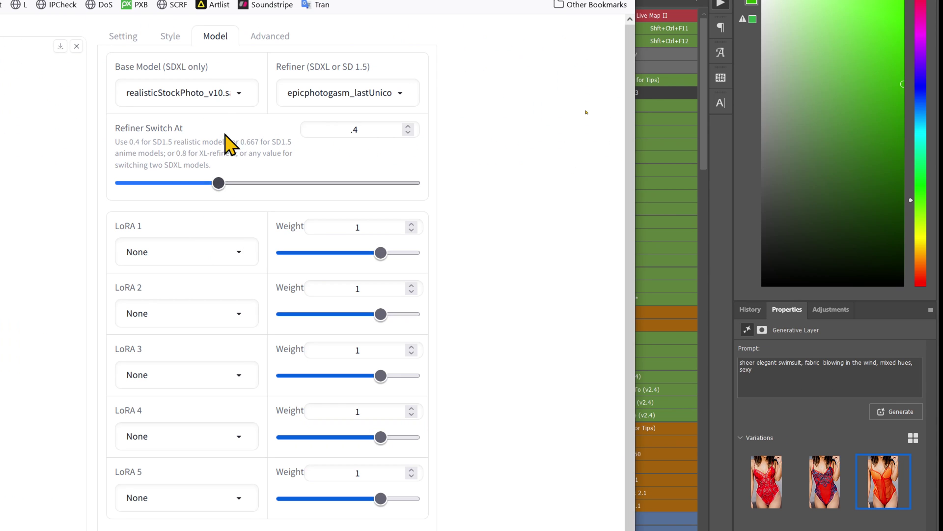
# In Fooocus, review the available base models and refiner models in the model settings
pyautogui.click(217, 89)
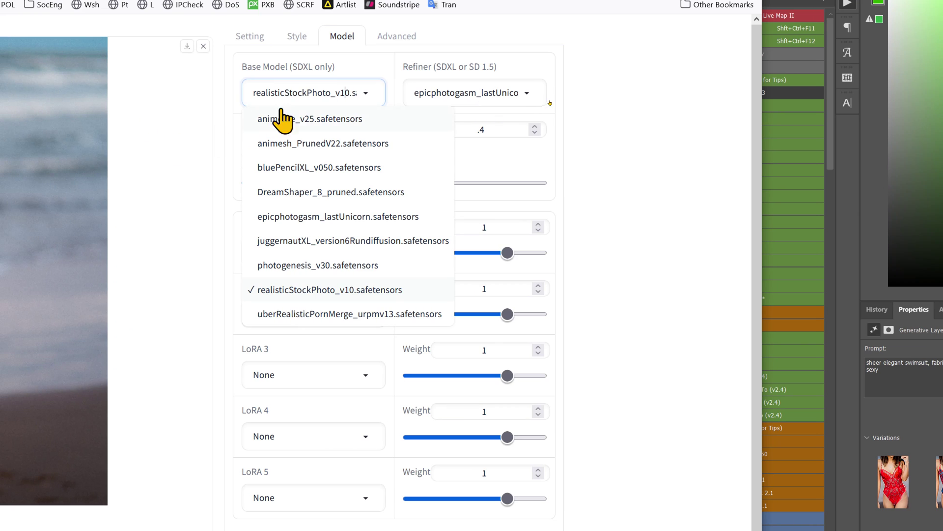
pyautogui.click(516, 94)
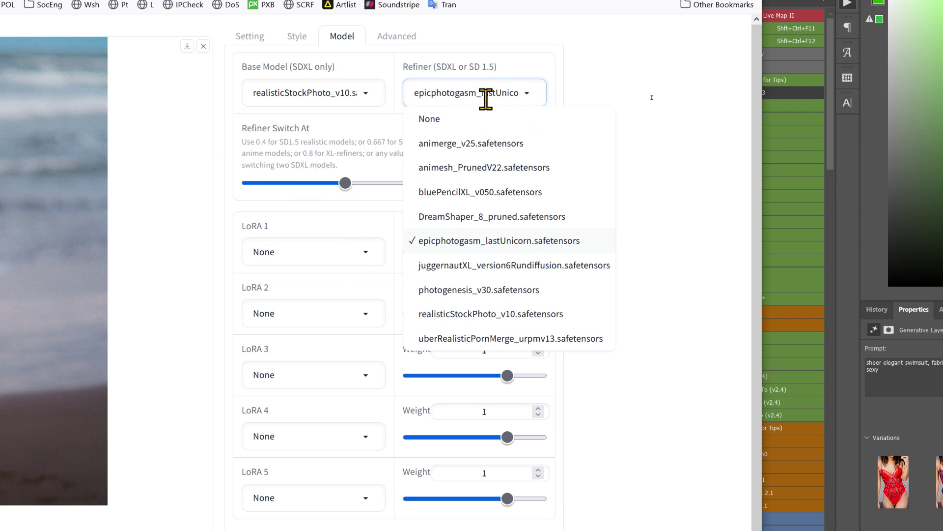
pyautogui.click(617, 99)
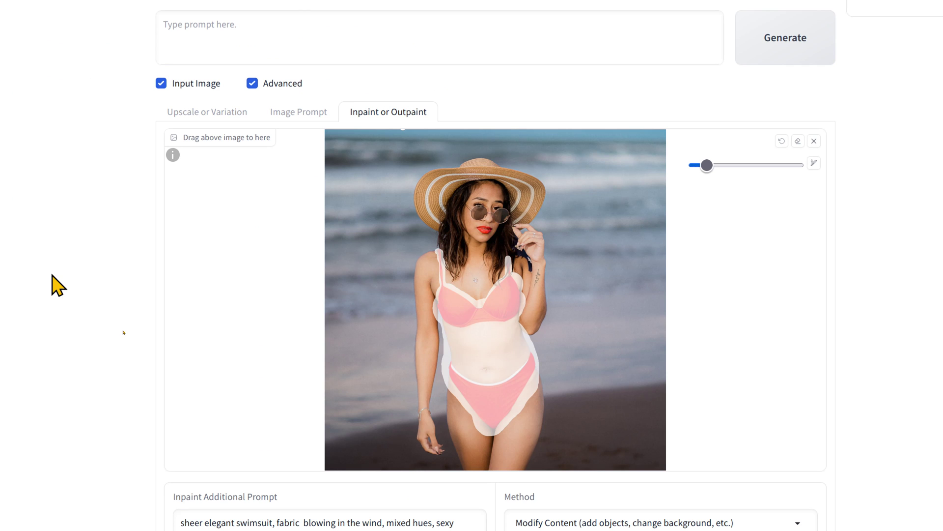
# Generate the masked swimsuit inpaint with the Modify Content method and the additional prompt "sheer elegant swimsuit, fabric blowing in the wind, mixed hues, sexy"
pyautogui.scroll(1, 520, 38)
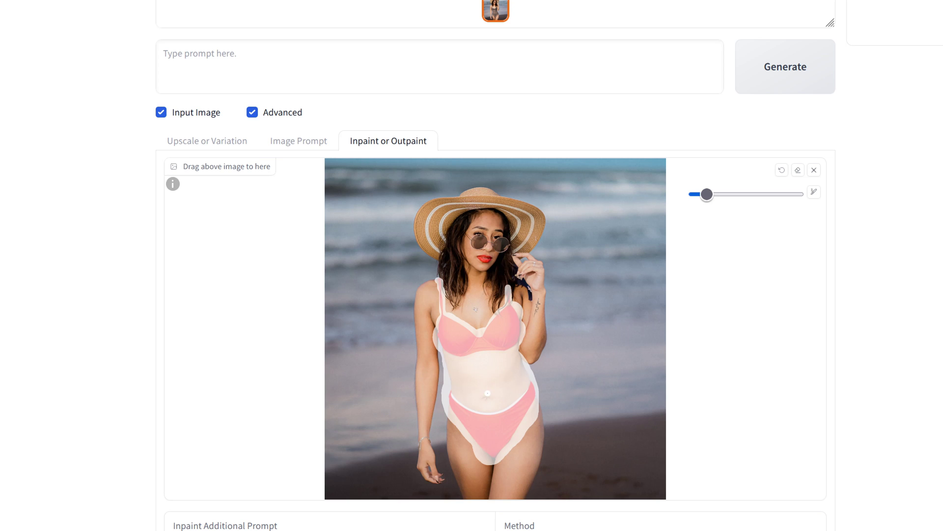
pyautogui.scroll(-4, 487, 393)
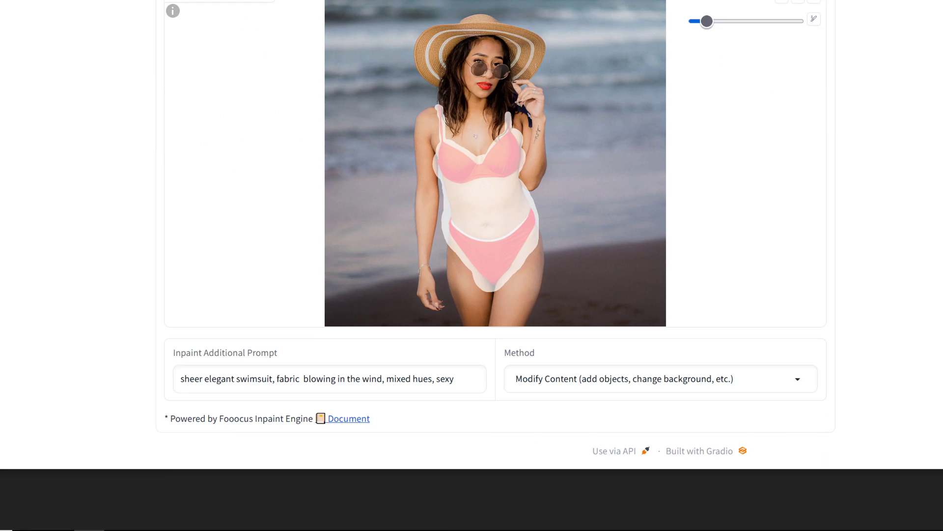
pyautogui.click(550, 378)
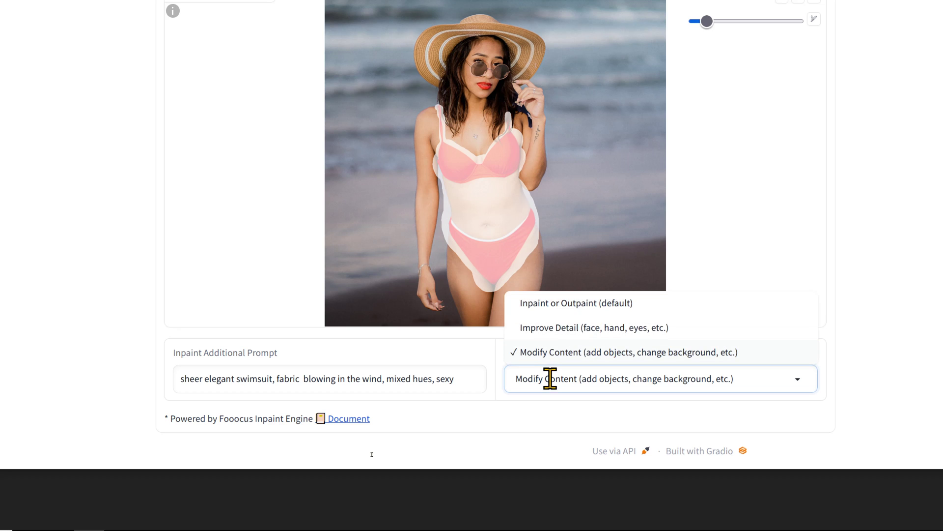
pyautogui.tripleClick(219, 379)
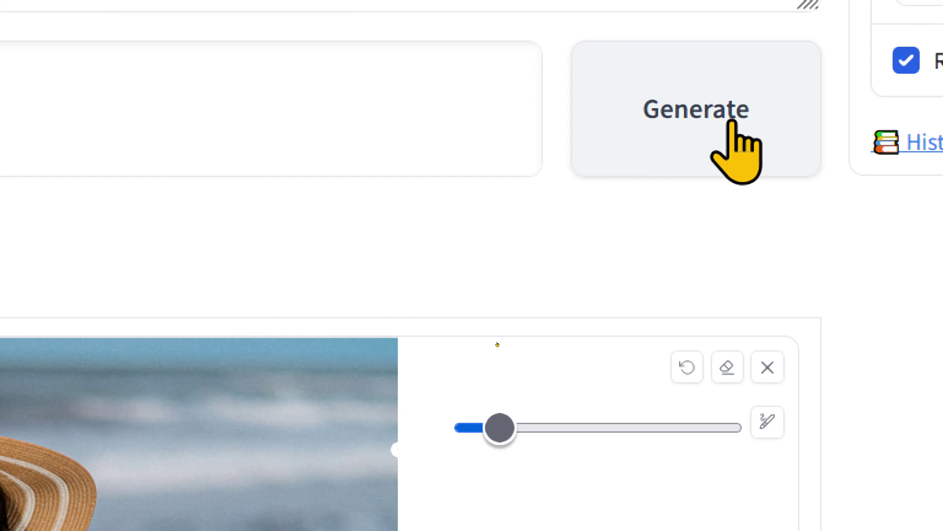
pyautogui.click(733, 123)
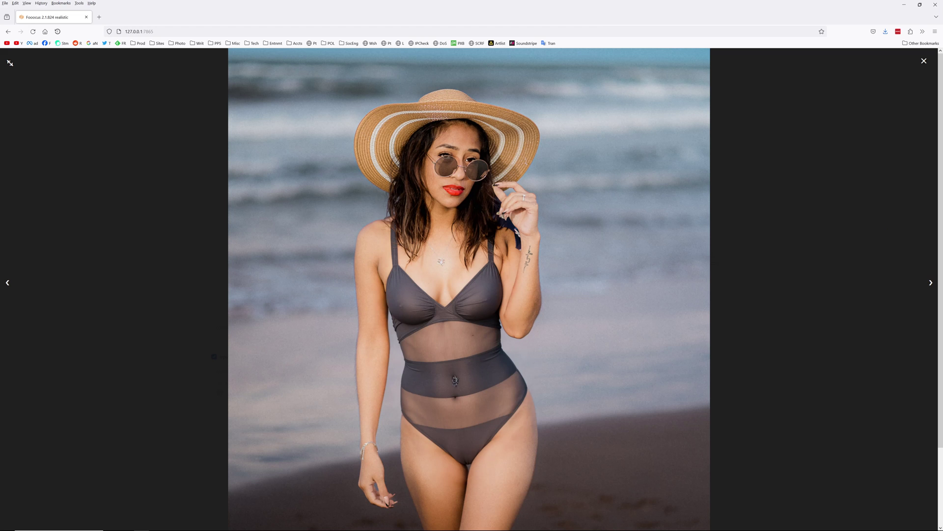
# Browse through the enlarged Fooocus swimsuit results one after another
pyautogui.click(932, 286)
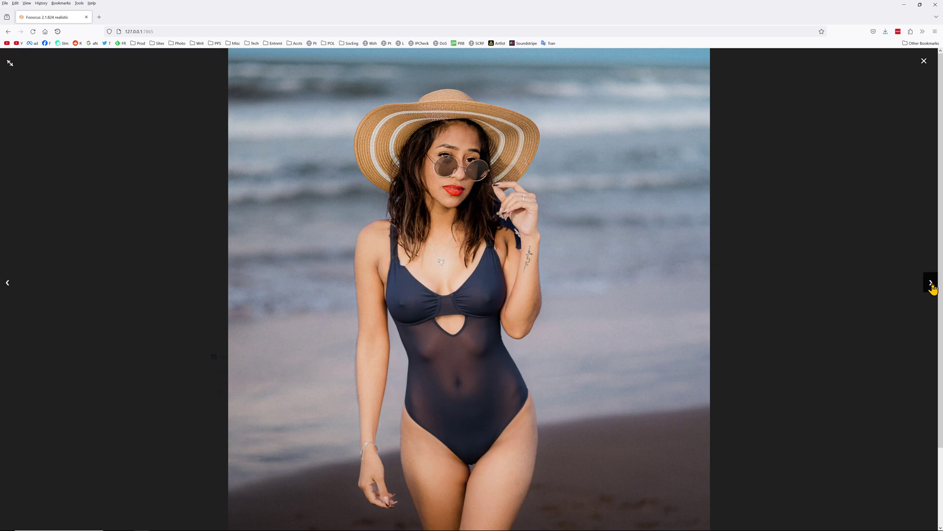
pyautogui.click(932, 286)
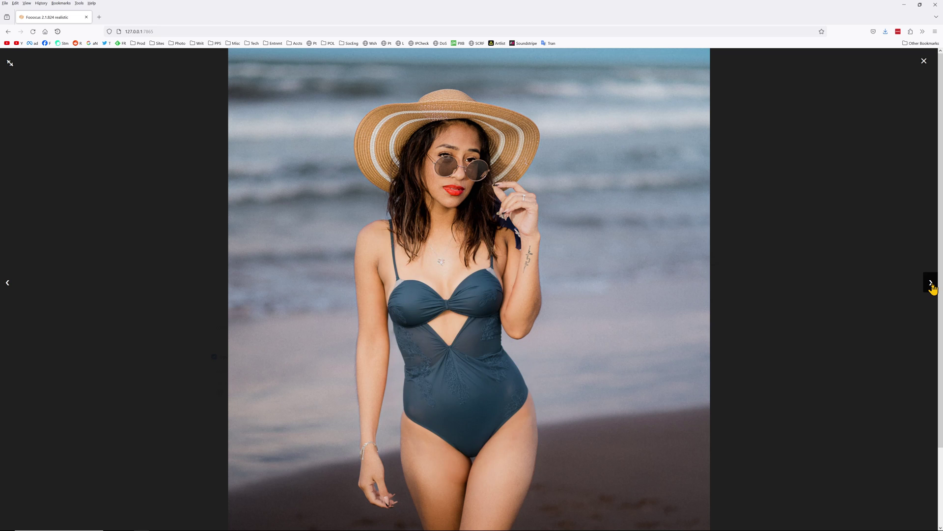
pyautogui.click(932, 286)
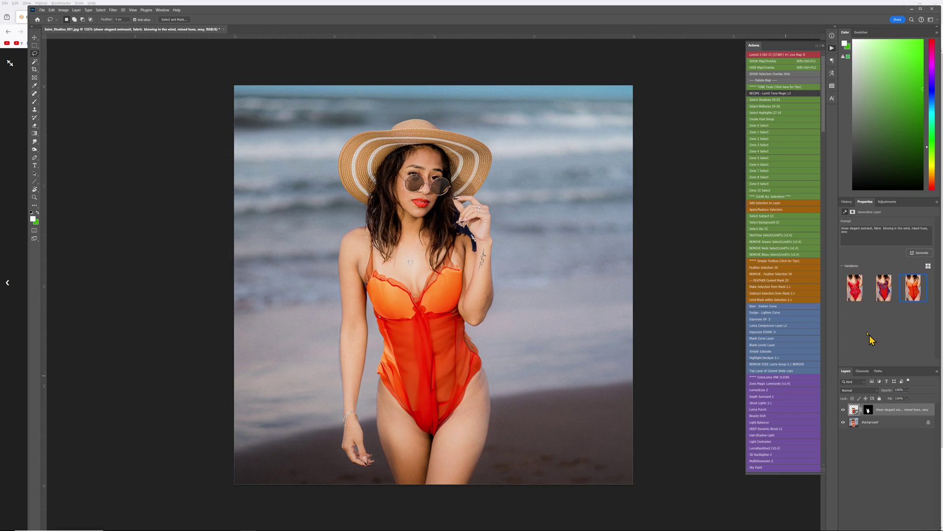
# In Photoshop, compare all three generated swimsuit variations again, finishing with a close look at the third, orange one
pyautogui.click(882, 292)
pyautogui.click(907, 290)
pyautogui.click(854, 290)
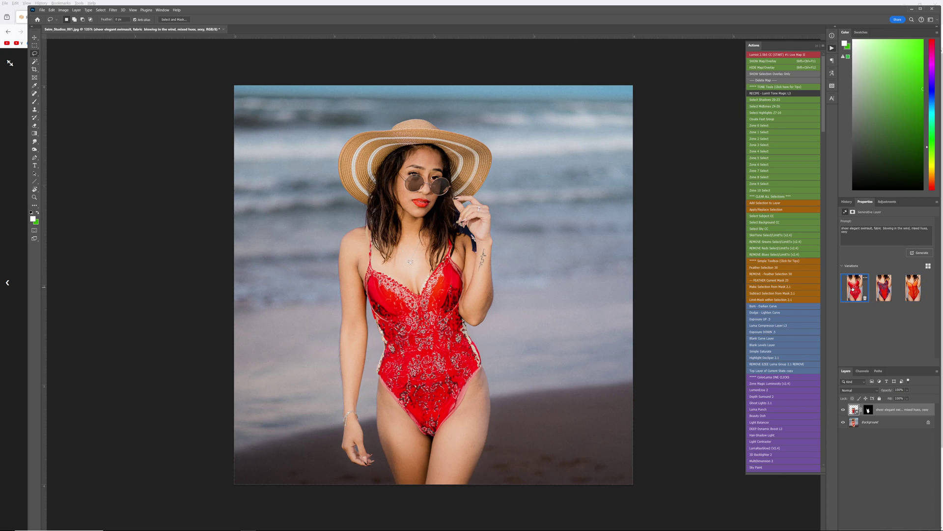
pyautogui.click(884, 289)
pyautogui.click(913, 292)
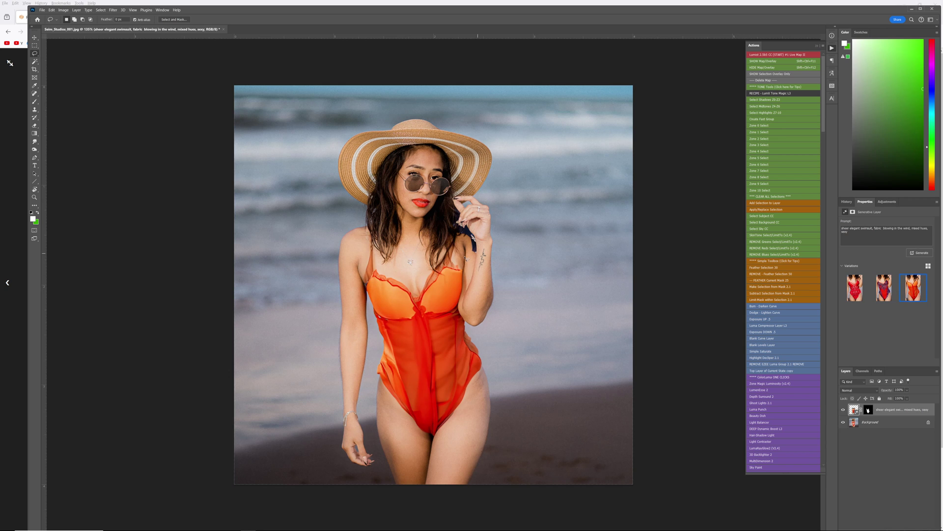
pyautogui.scroll(3, 397, 336)
pyautogui.scroll(-3, 398, 335)
# Switch back to the Fooocus gallery and cycle through its results for comparison with the Photoshop versions
pyautogui.hotkey('alt', 'Tab')
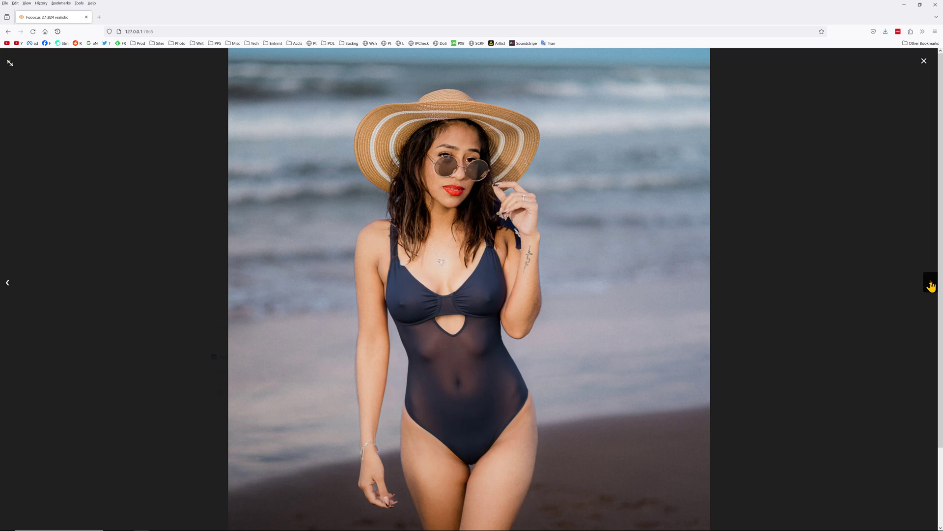
pyautogui.click(931, 285)
pyautogui.click(931, 286)
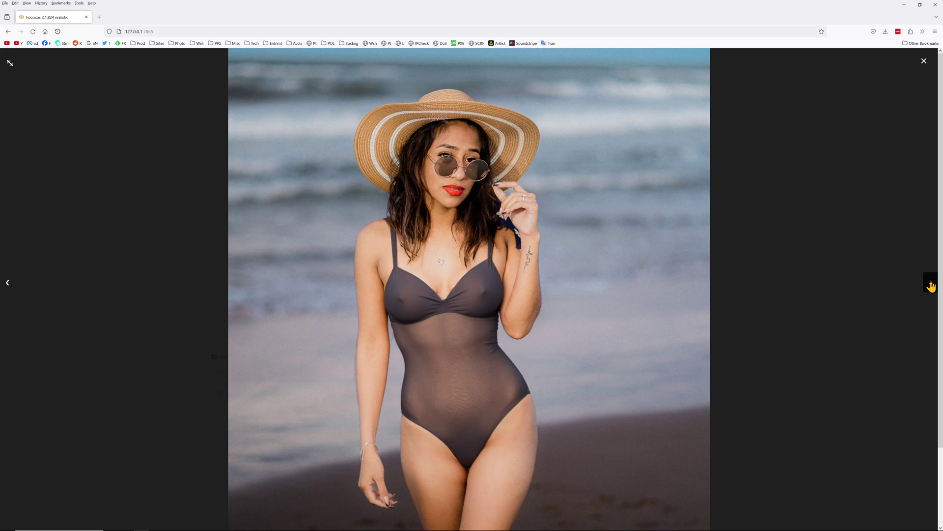
pyautogui.click(931, 285)
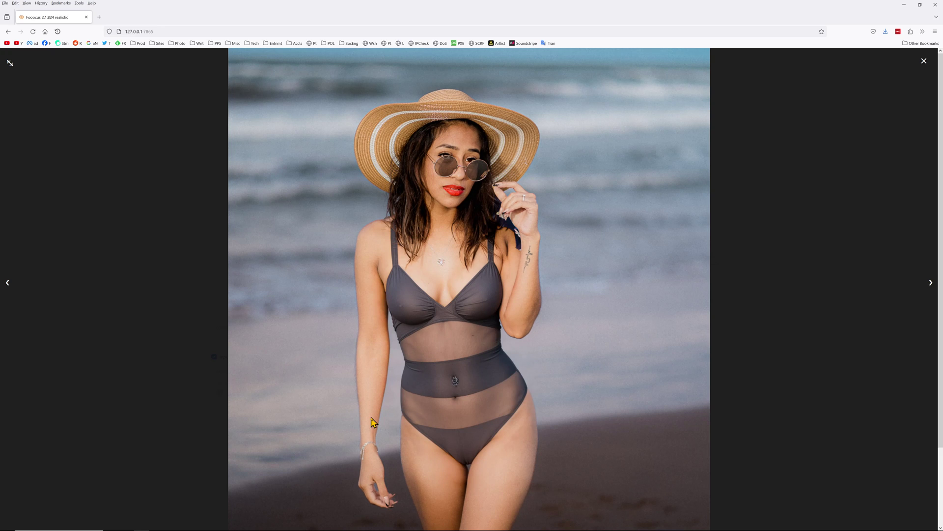
# Switch to the image viewer and page through the saved Fooocus output images of the beach portrait
pyautogui.hotkey('alt', 'Tab')
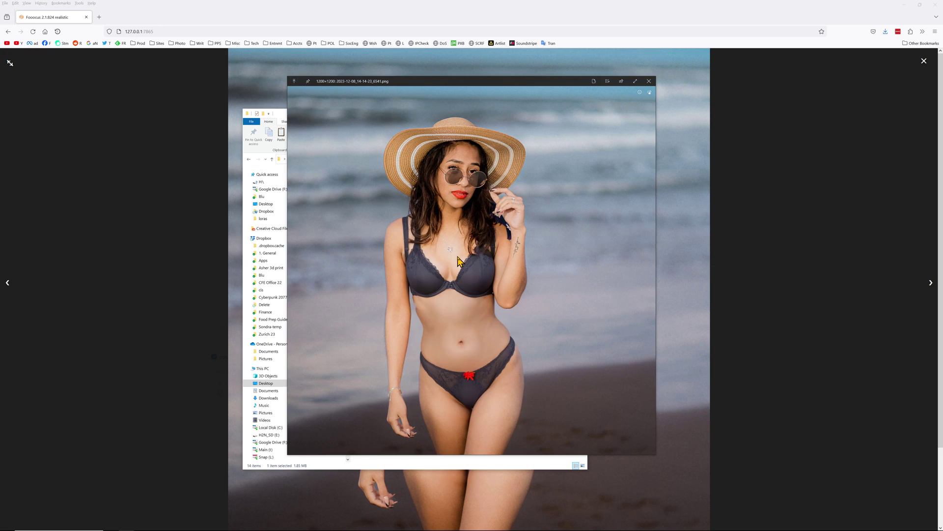
pyautogui.press('Right')
pyautogui.press('Right')
pyautogui.press('Right')
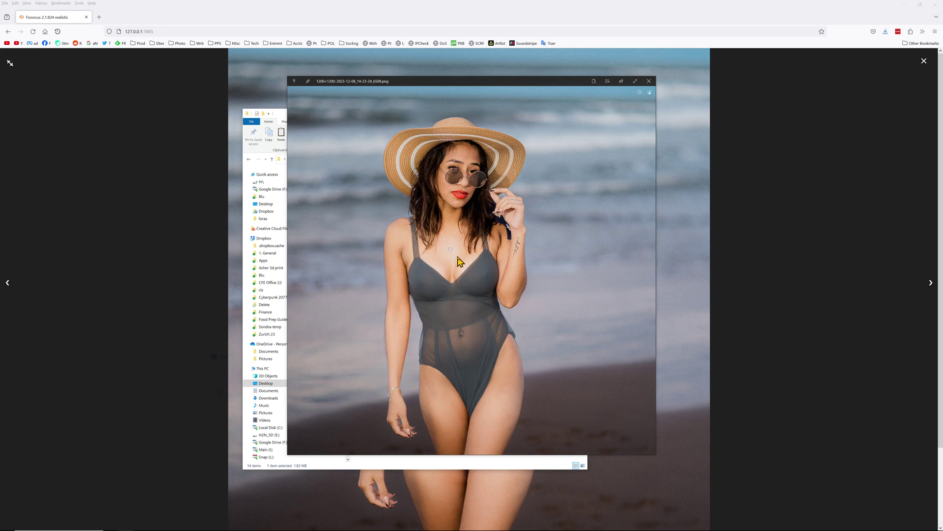
pyautogui.press('Right')
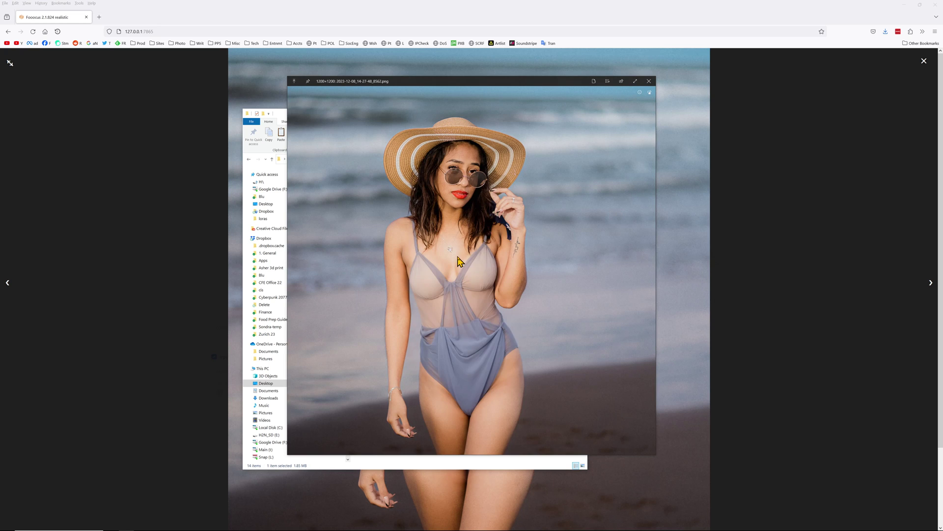
pyautogui.press('Right')
pyautogui.press('Right')
pyautogui.press('Right')
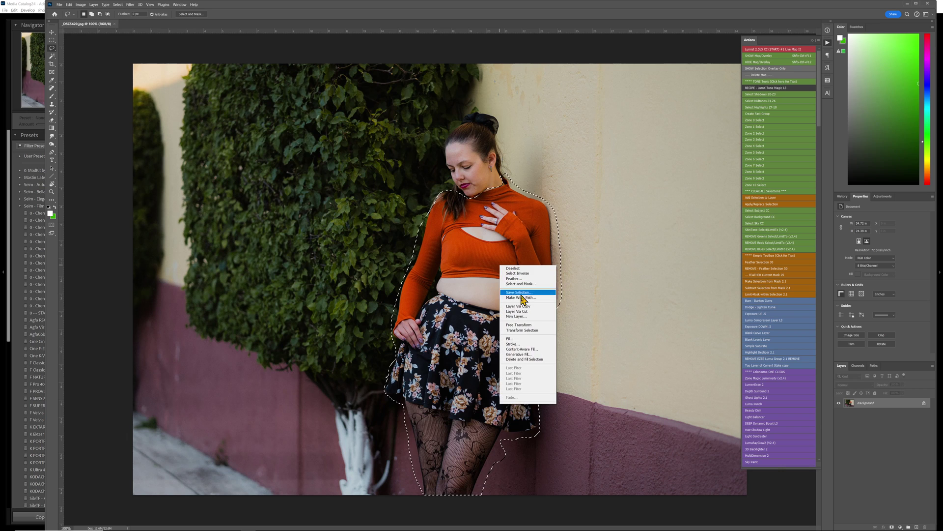
# Run Generative Fill on the selected outfit of the woman by the wall with the prompt "flowing dress" and show the second variation
pyautogui.click(526, 355)
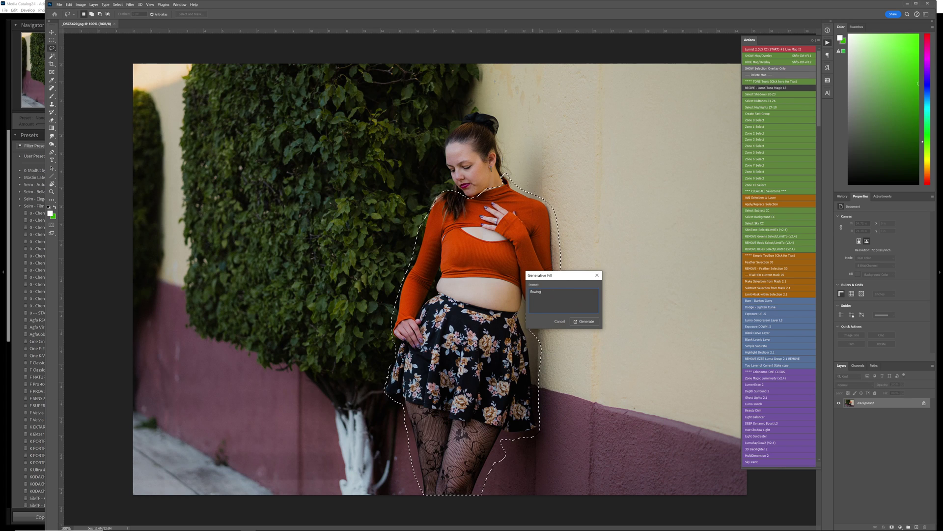
pyautogui.write('flowing dress')
pyautogui.moveTo(566, 276); pyautogui.dragTo(619, 274)
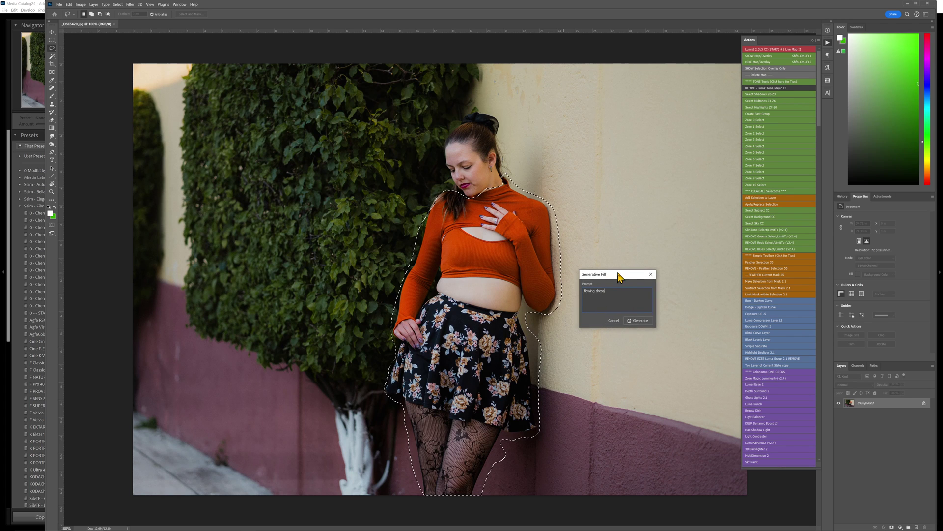
pyautogui.click(636, 322)
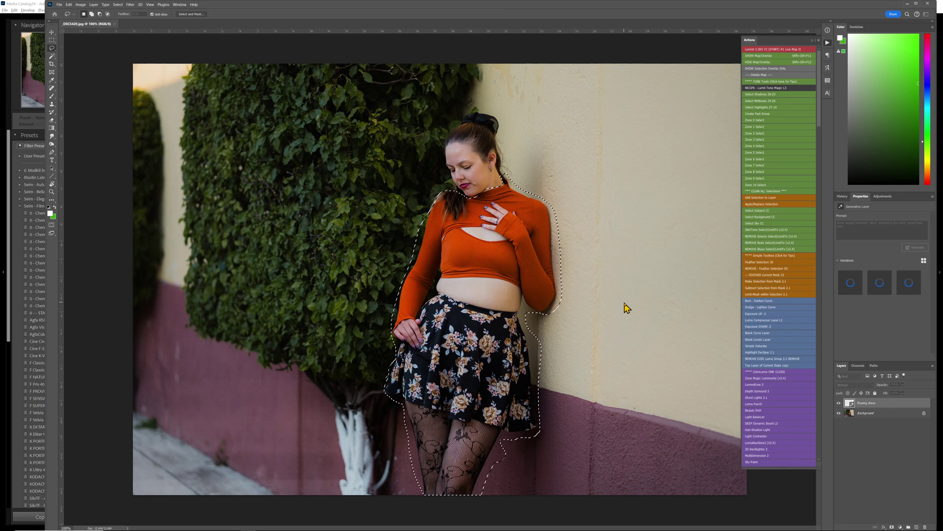
pyautogui.click(882, 285)
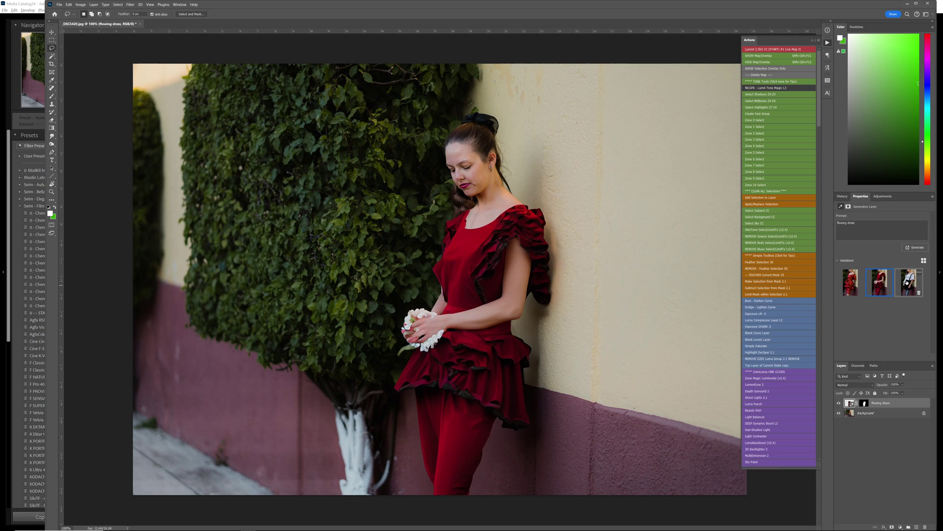
# Compare the three "flowing dress" variations, inspecting the second one's hands and flowers up close and finishing on the first
pyautogui.click(911, 288)
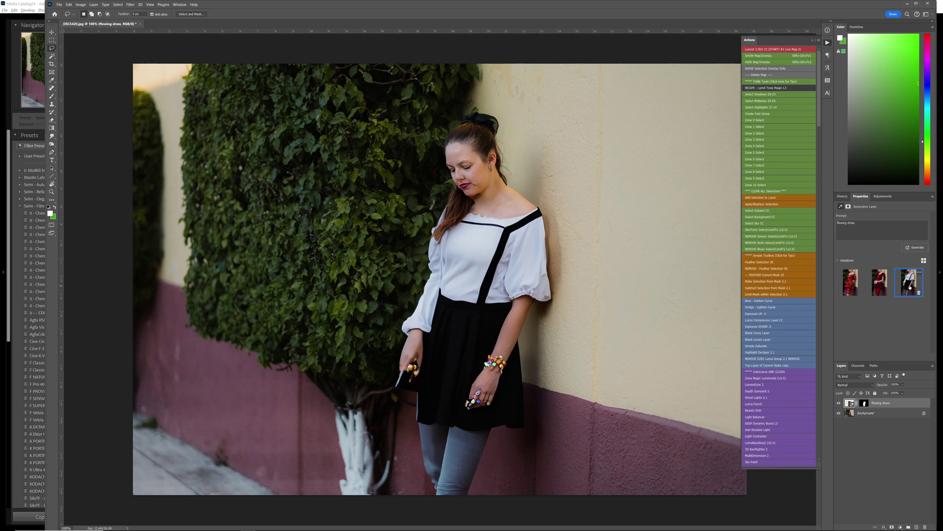
pyautogui.click(883, 288)
pyautogui.scroll(5, 430, 353)
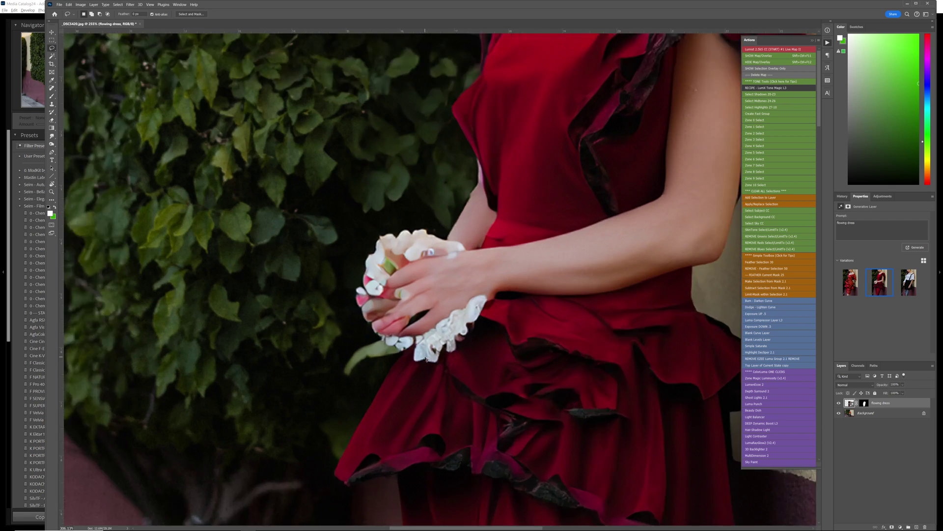
pyautogui.scroll(-3, 430, 352)
pyautogui.scroll(-1, 430, 353)
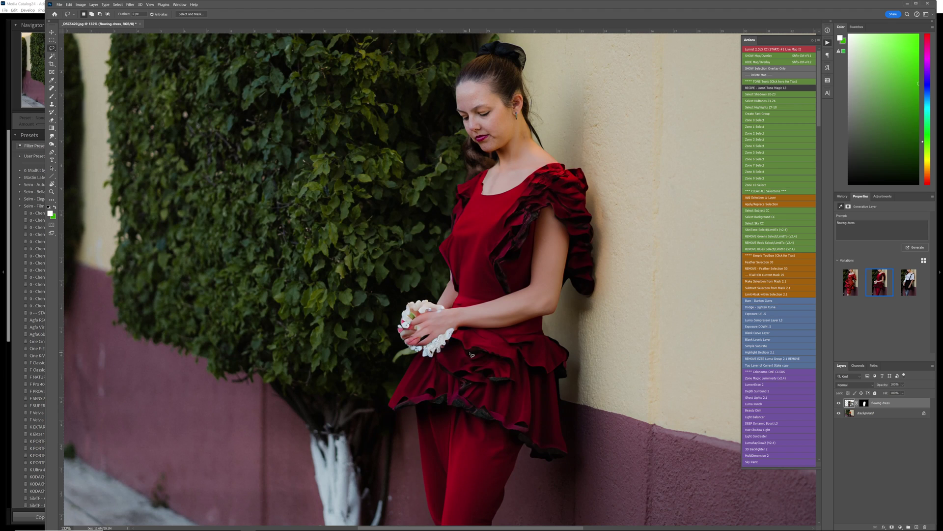
pyautogui.click(848, 284)
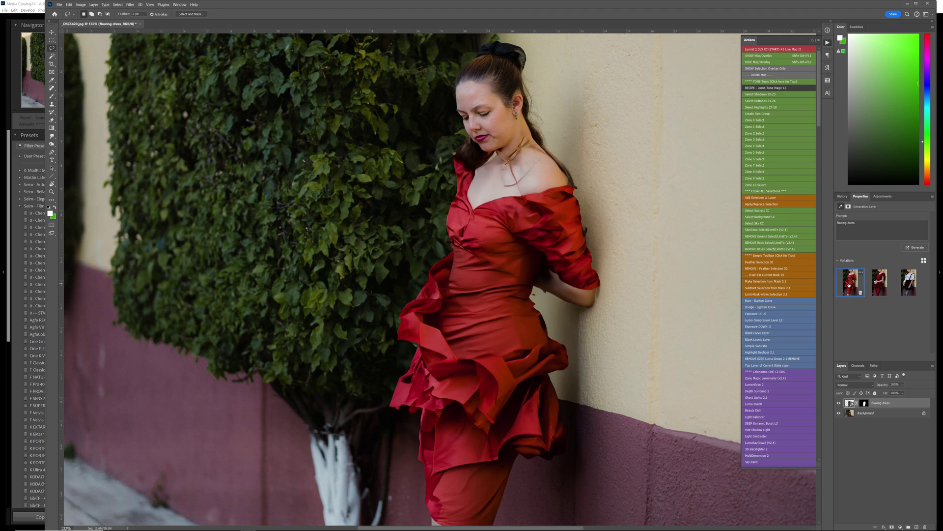
pyautogui.scroll(-4, 528, 302)
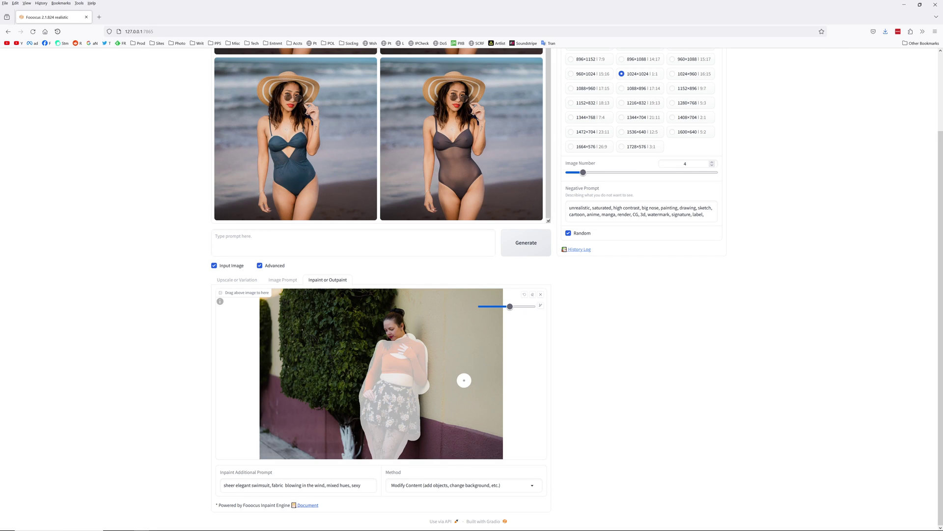
# In Fooocus, set the inpaint additional prompt to "flowing dress" and the image number to 3, and generate the images
pyautogui.tripleClick(246, 485)
pyautogui.write('flowing dress')
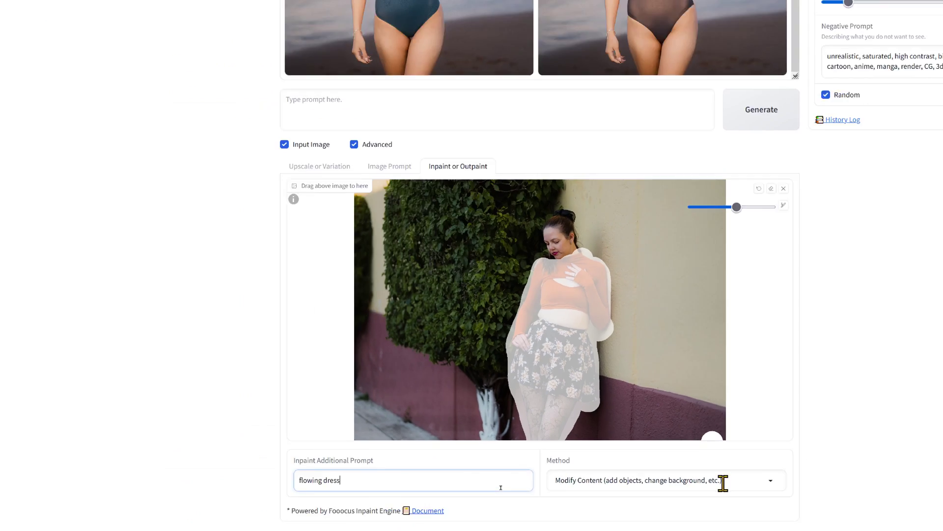
pyautogui.press('Down')
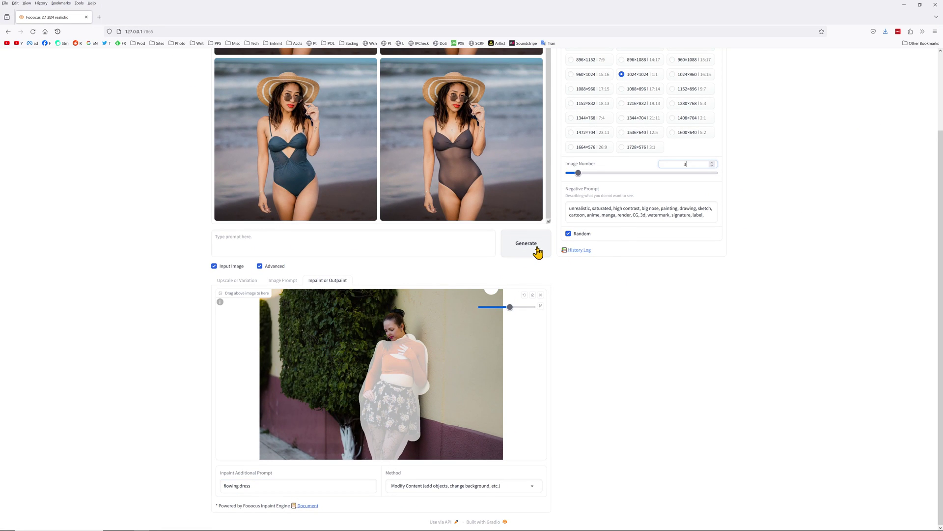
pyautogui.click(539, 252)
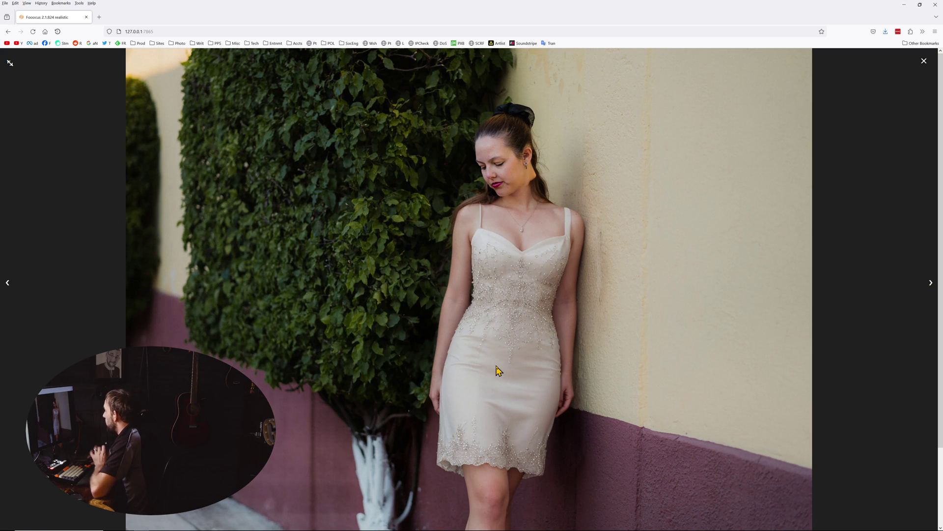
# Page through the enlarged Fooocus dress results and switch to Photoshop to compare its three variations, ending on the first
pyautogui.click(531, 187)
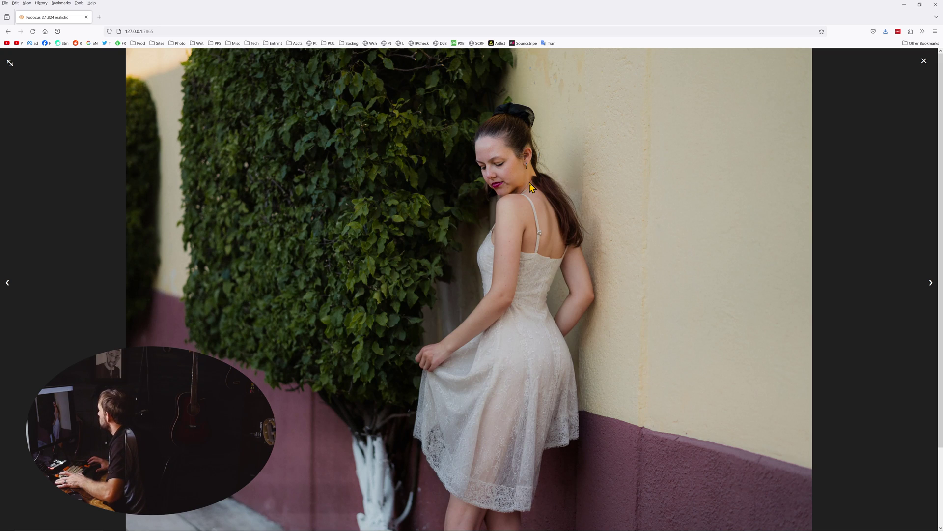
pyautogui.click(529, 183)
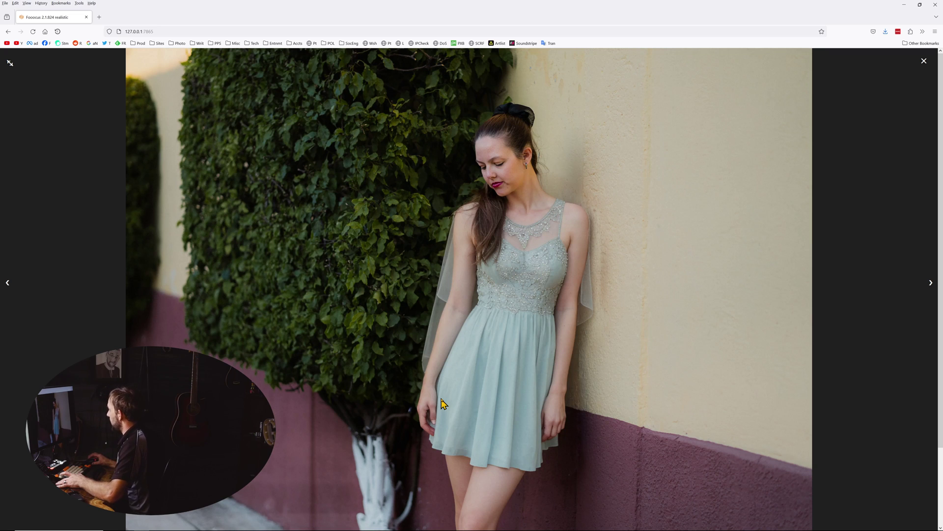
pyautogui.hotkey('alt', 'Tab')
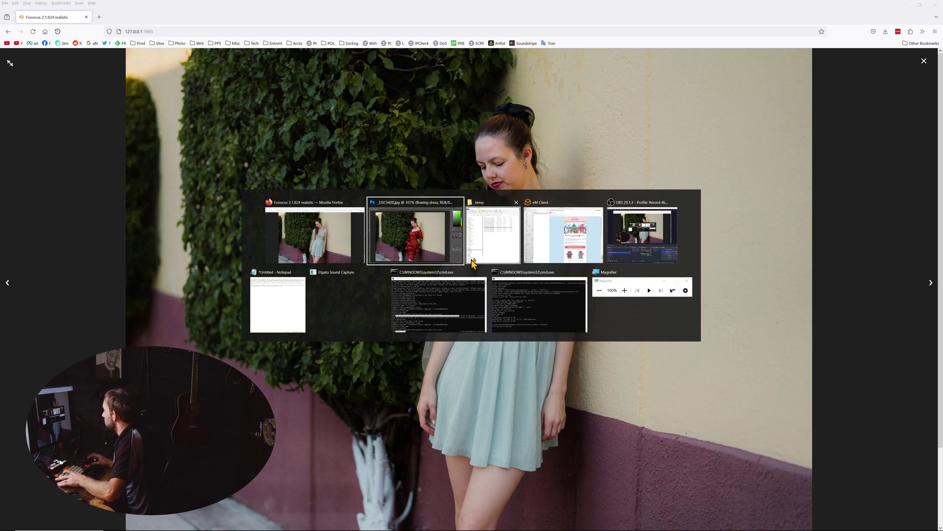
pyautogui.click(435, 236)
pyautogui.click(879, 282)
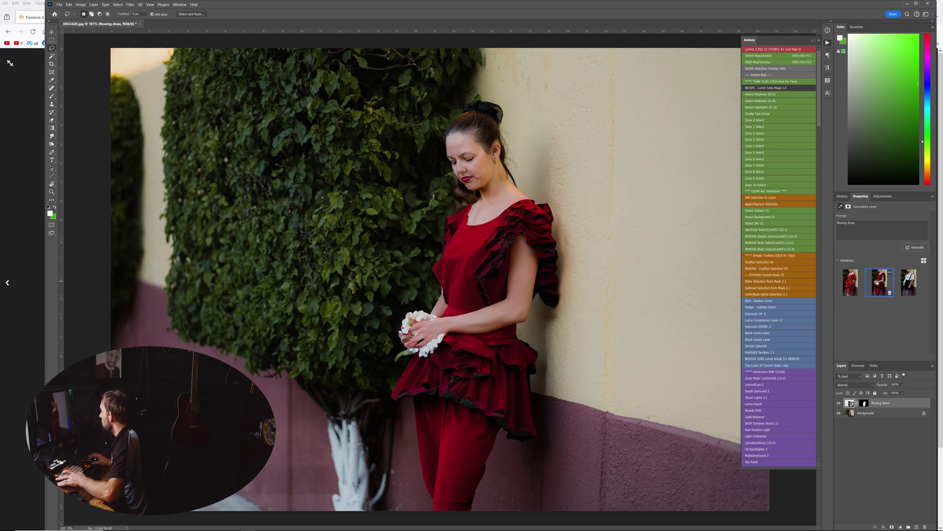
pyautogui.click(913, 287)
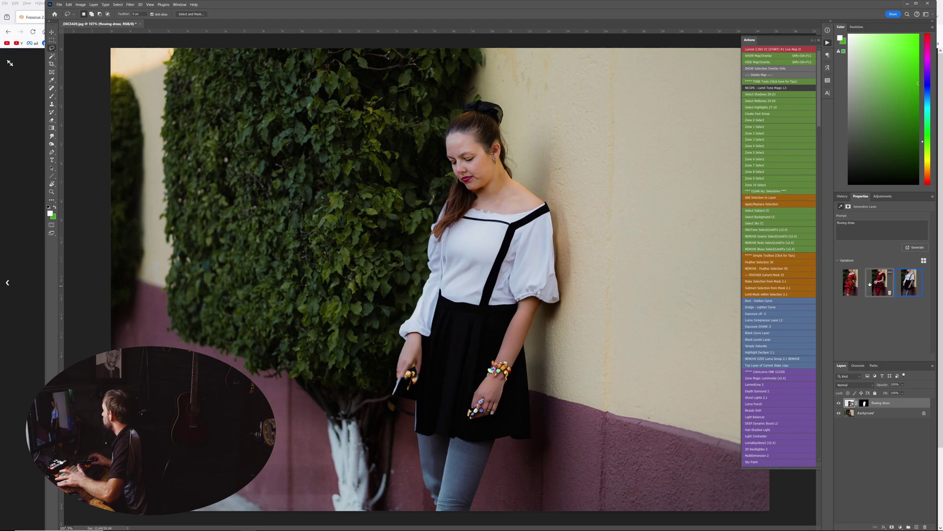
pyautogui.click(847, 288)
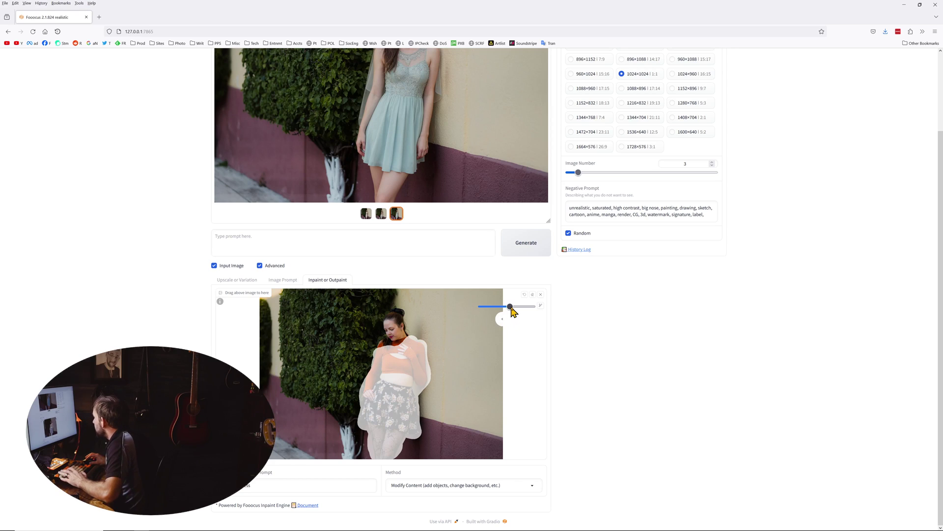
# Back in Fooocus, reduce the inpaint brush size and extend the mask over the woman's neckline
pyautogui.moveTo(508, 309); pyautogui.dragTo(490, 309)
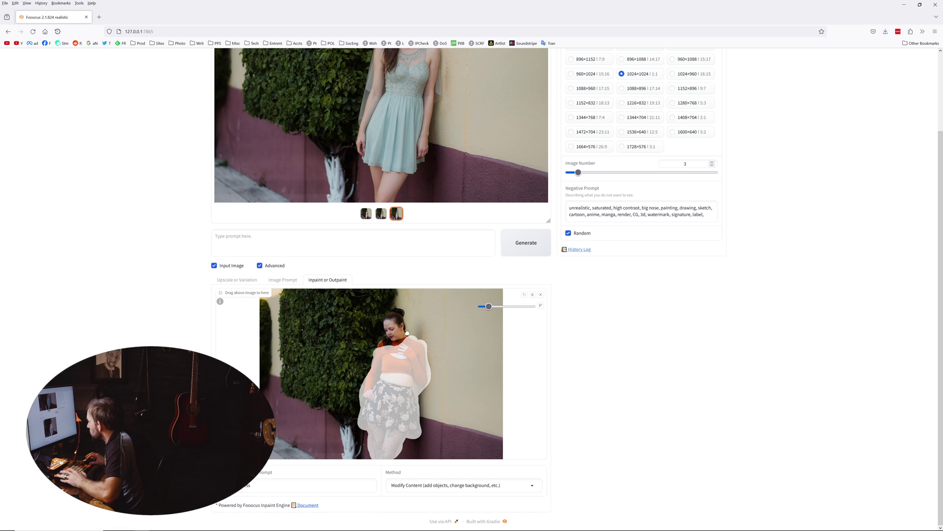
pyautogui.moveTo(405, 339); pyautogui.dragTo(392, 344)
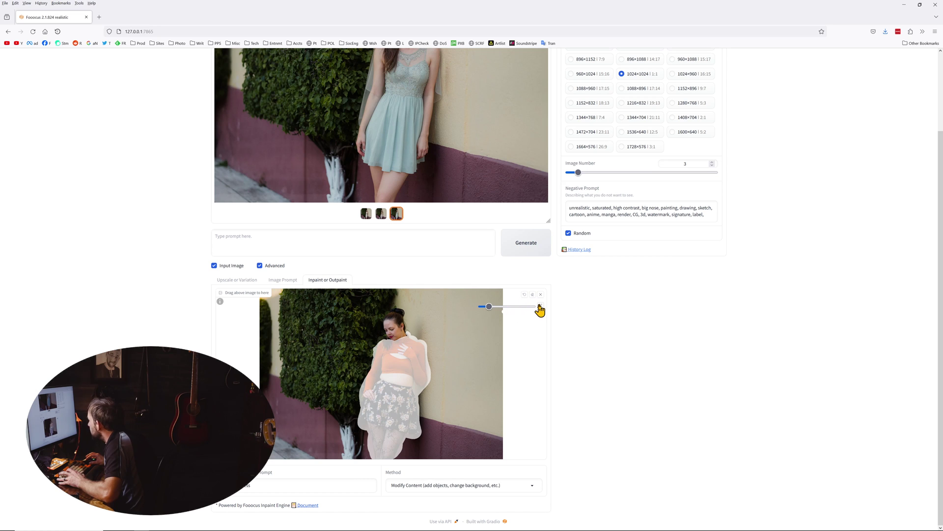
pyautogui.scroll(3, 531, 344)
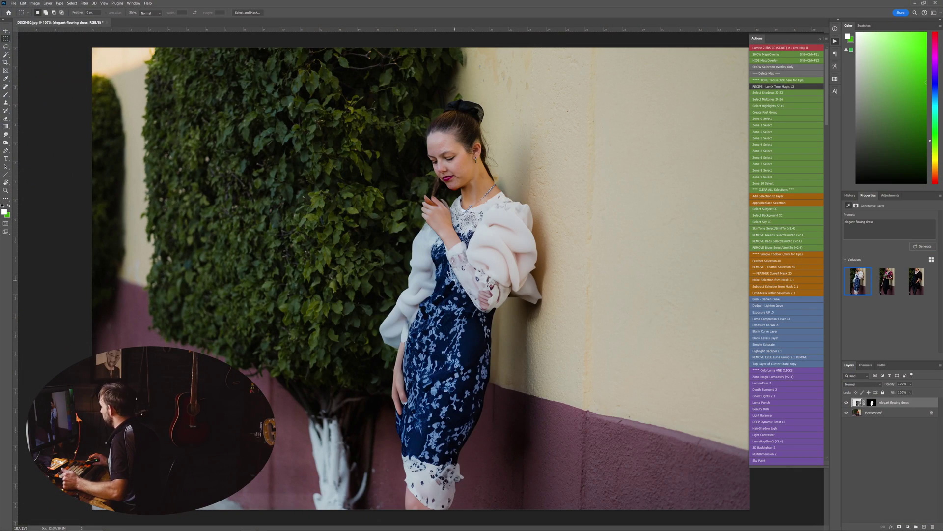
# In Photoshop, show the second "elegant flowing dress" variation and inspect its neckline, floral top, bouquet and skirt
pyautogui.click(888, 282)
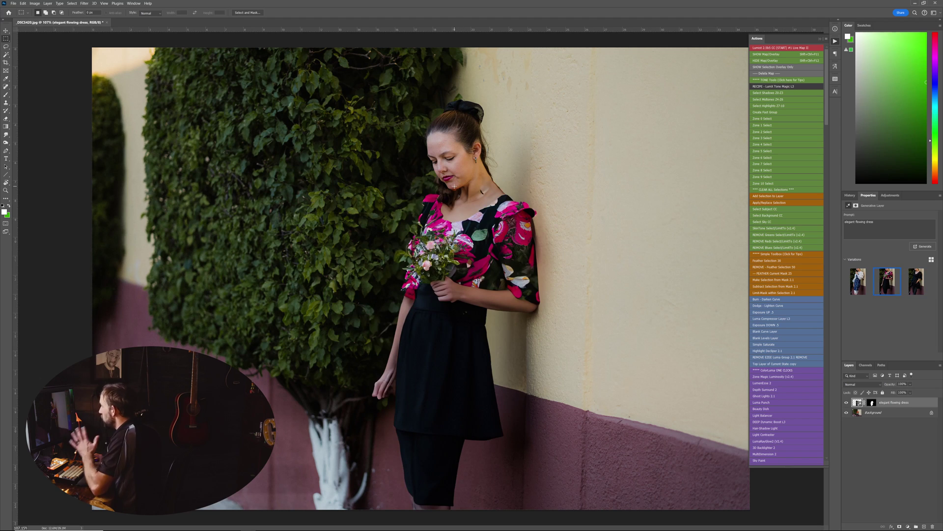
pyautogui.scroll(5, 454, 187)
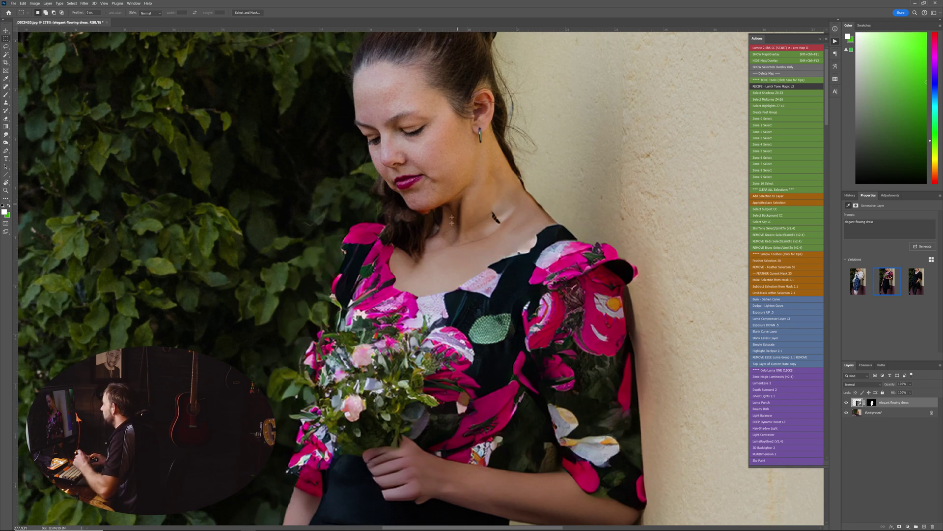
pyautogui.scroll(-2, 487, 234)
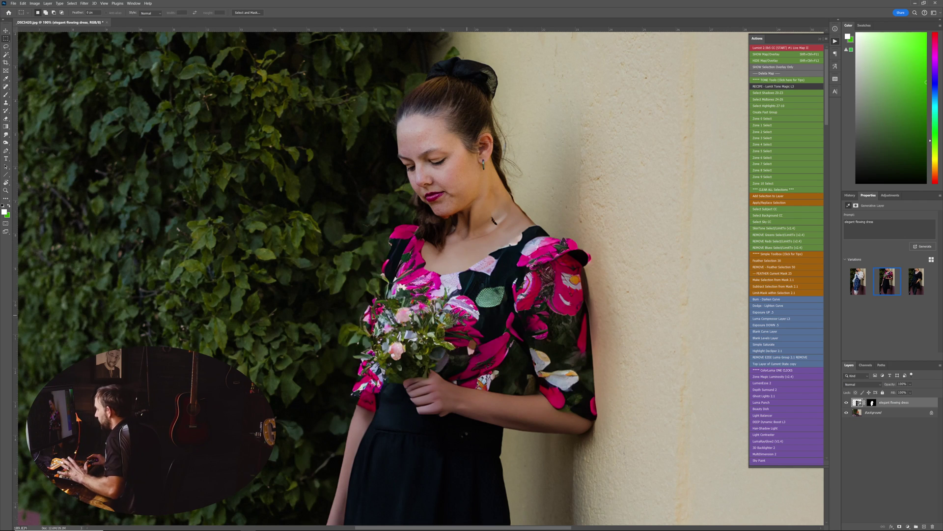
pyautogui.scroll(-3, 467, 314)
pyautogui.scroll(4, 490, 315)
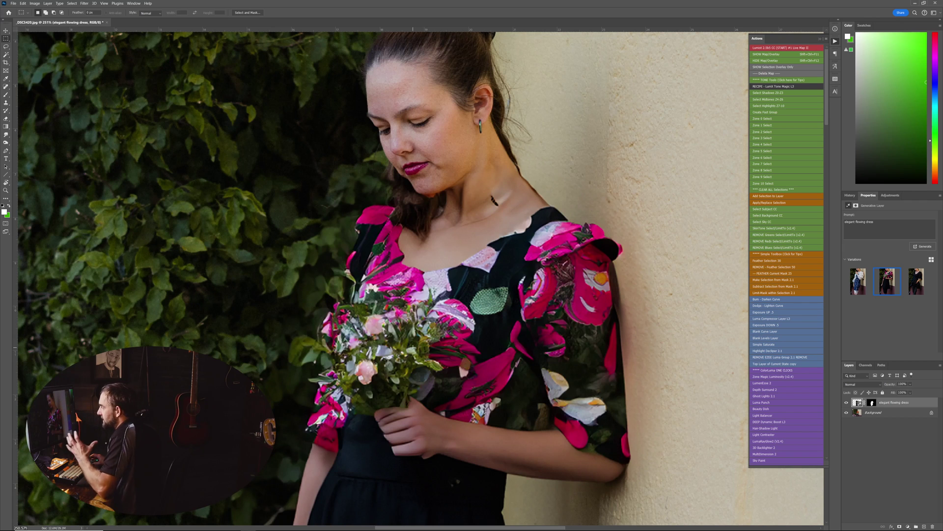
pyautogui.scroll(-5, 407, 331)
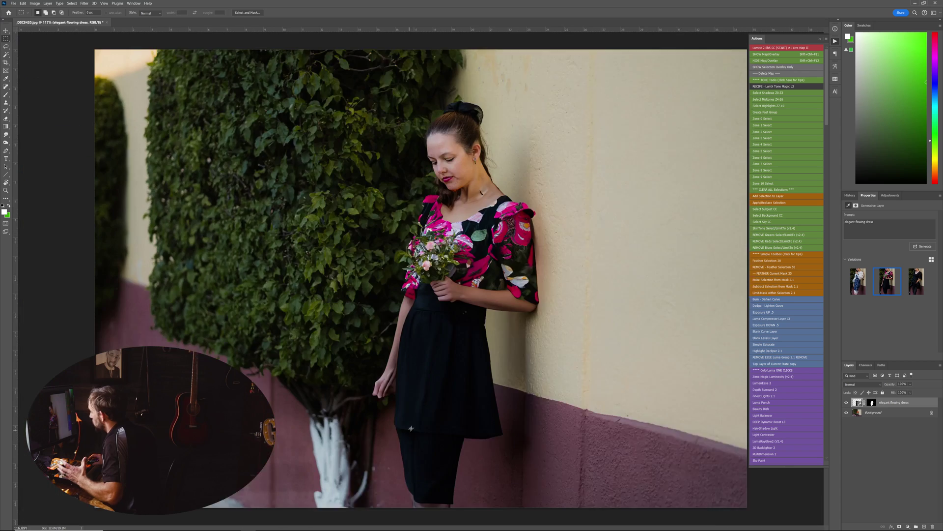
pyautogui.scroll(2, 415, 425)
pyautogui.moveTo(851, 287)
pyautogui.click(888, 281)
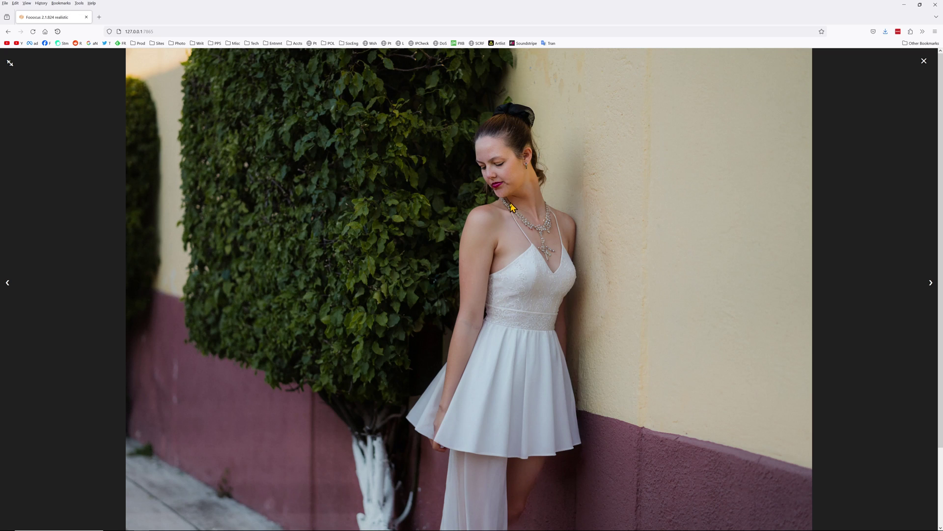
# Page through the enlarged Fooocus dress results, ending on the blue-grey off-shoulder dress, and switch back to Photoshop
pyautogui.click(548, 235)
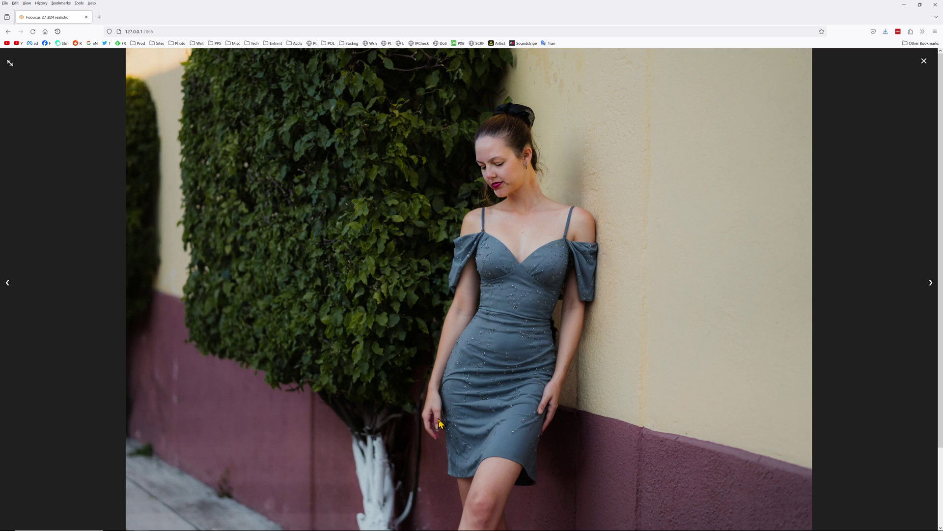
pyautogui.click(530, 191)
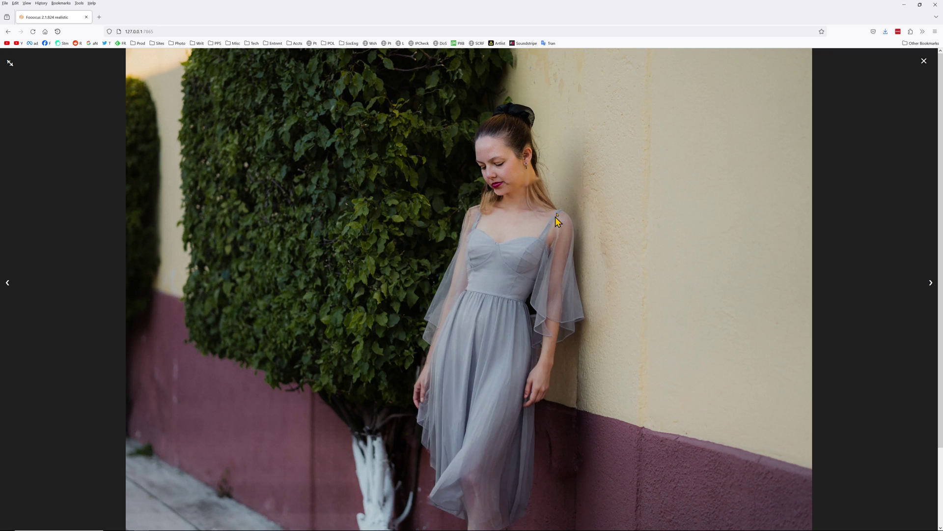
pyautogui.click(540, 192)
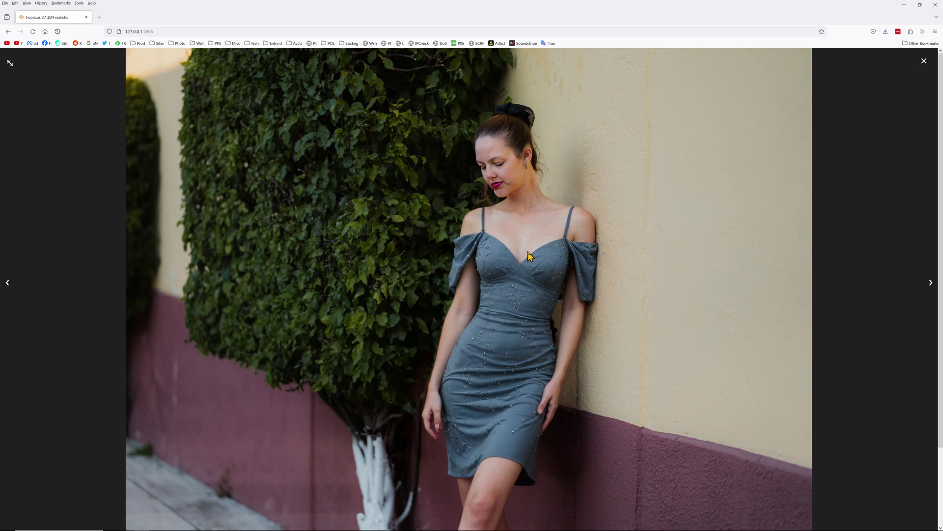
pyautogui.hotkey('alt', 'Tab')
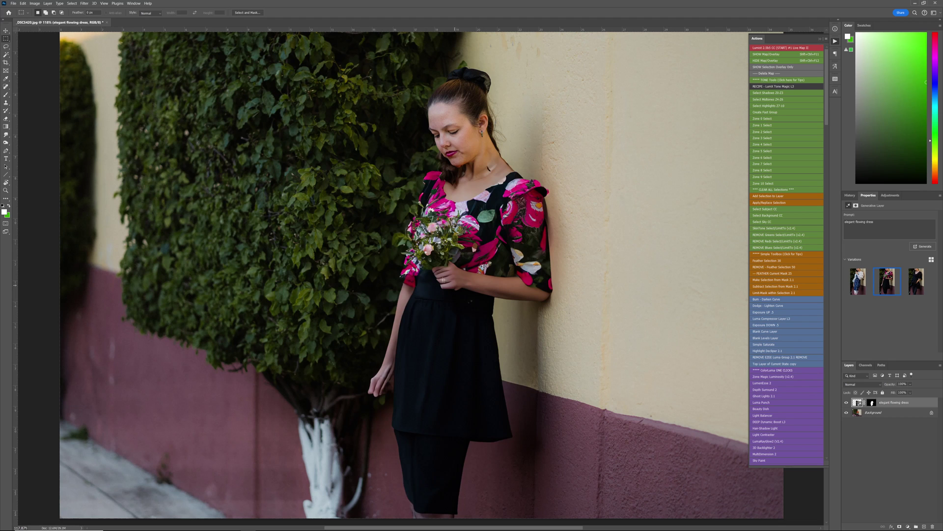